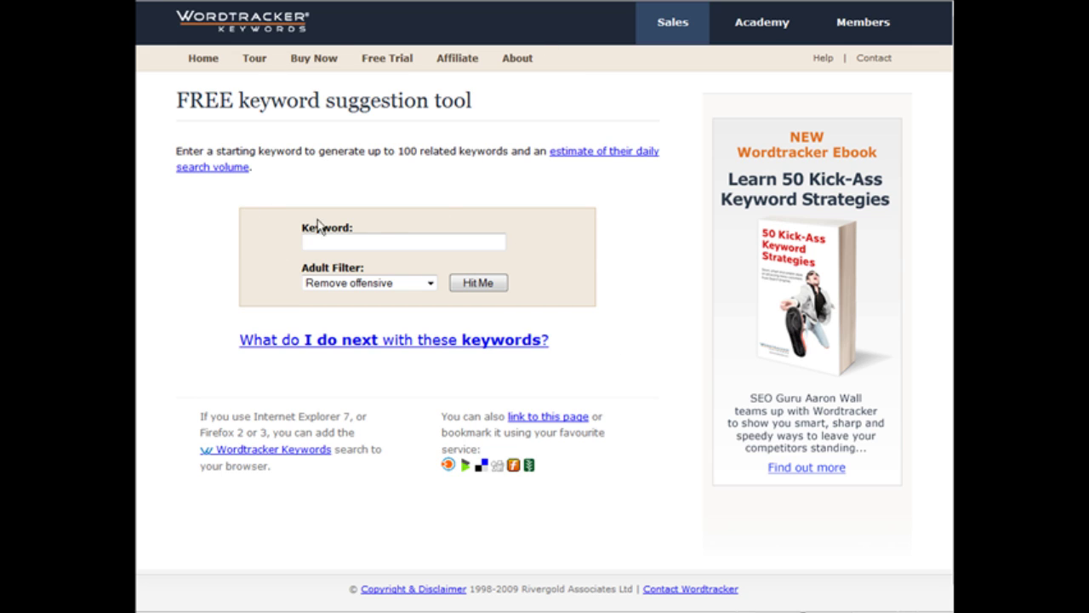
Search Wordtracker Keywords for suggestions related to 'weight loss'.
{"action": "left_click", "coordinate": [322, 241]}
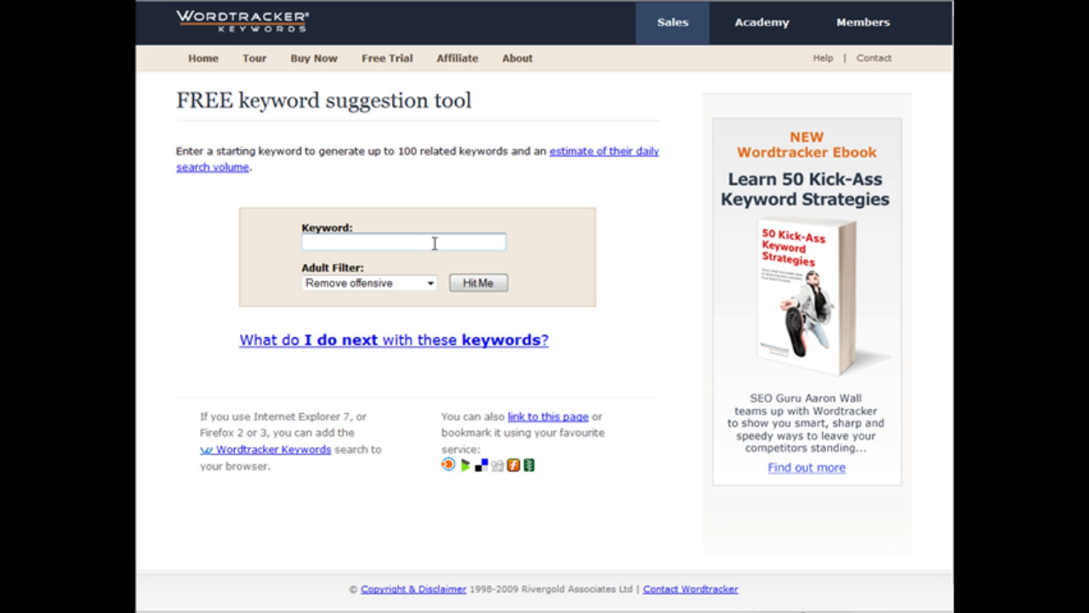
{"action": "type", "text": "weight loss"}
{"action": "left_click", "coordinate": [492, 286]}
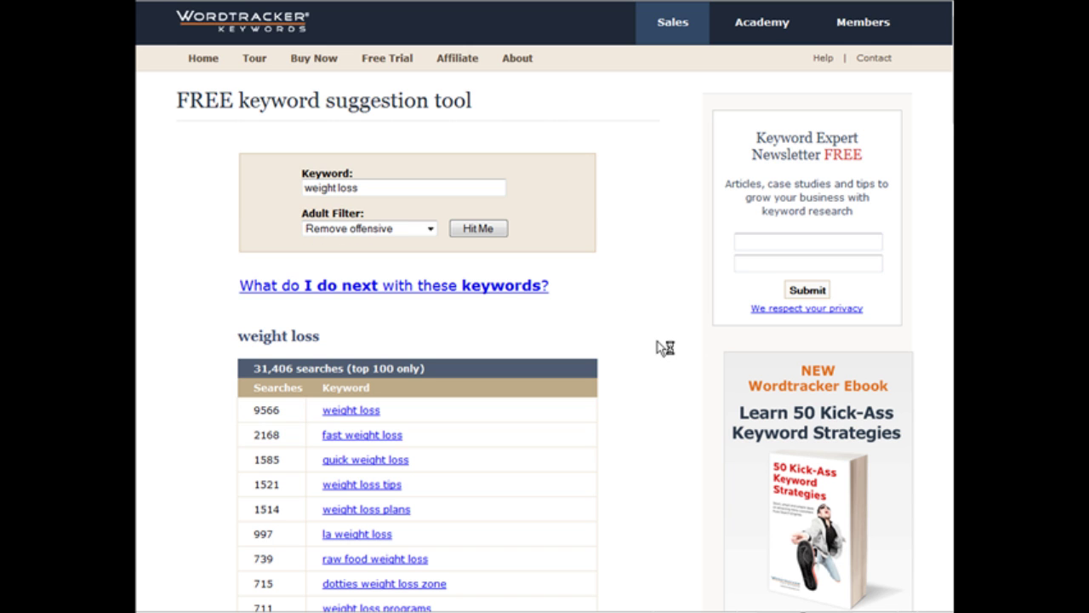
Scroll the 'weight loss' results down to long-tail phrases with counts from 319 to 88.
{"action": "scroll", "coordinate": [604, 330], "scroll_direction": "down", "scroll_amount": 3}
{"action": "scroll", "coordinate": [621, 338], "scroll_direction": "down", "scroll_amount": 2}
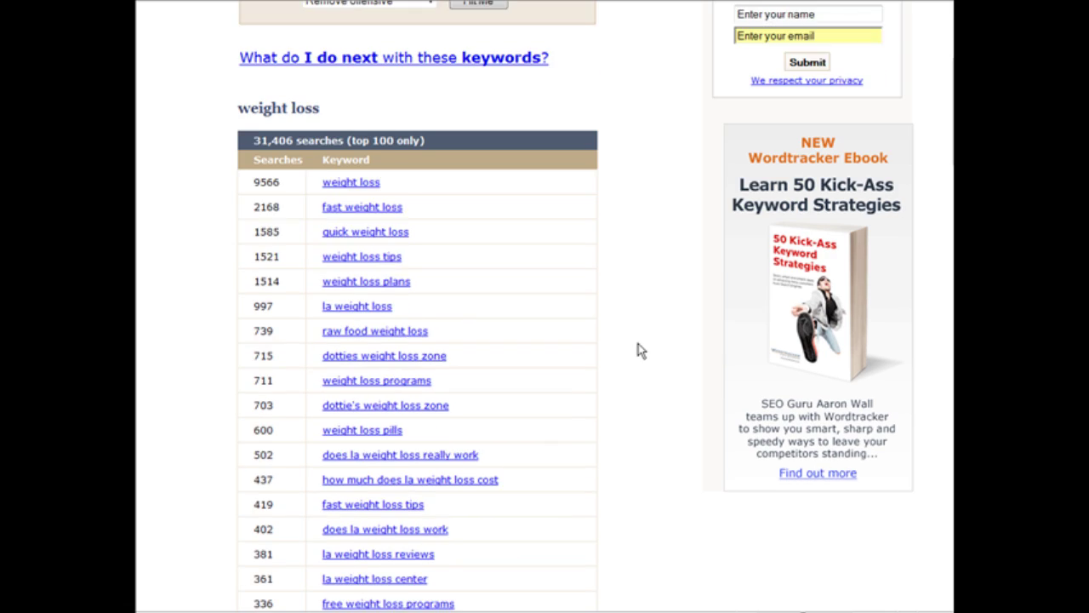
{"action": "scroll", "coordinate": [647, 351], "scroll_direction": "down", "scroll_amount": 1}
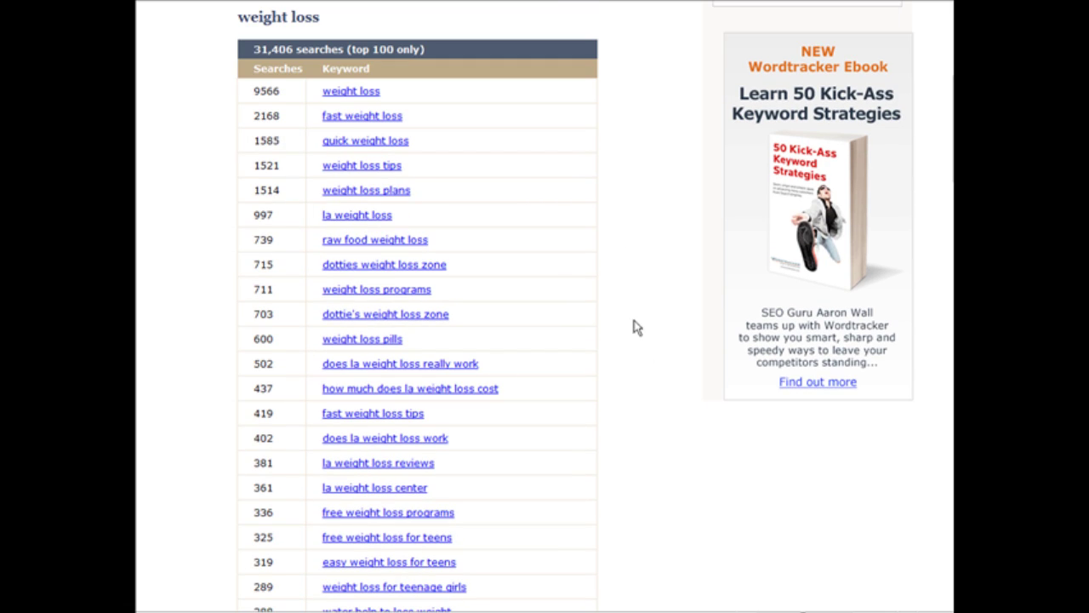
{"action": "scroll", "coordinate": [618, 326], "scroll_direction": "down", "scroll_amount": 1}
{"action": "scroll", "coordinate": [617, 323], "scroll_direction": "down", "scroll_amount": 1}
{"action": "scroll", "coordinate": [620, 324], "scroll_direction": "down", "scroll_amount": 1}
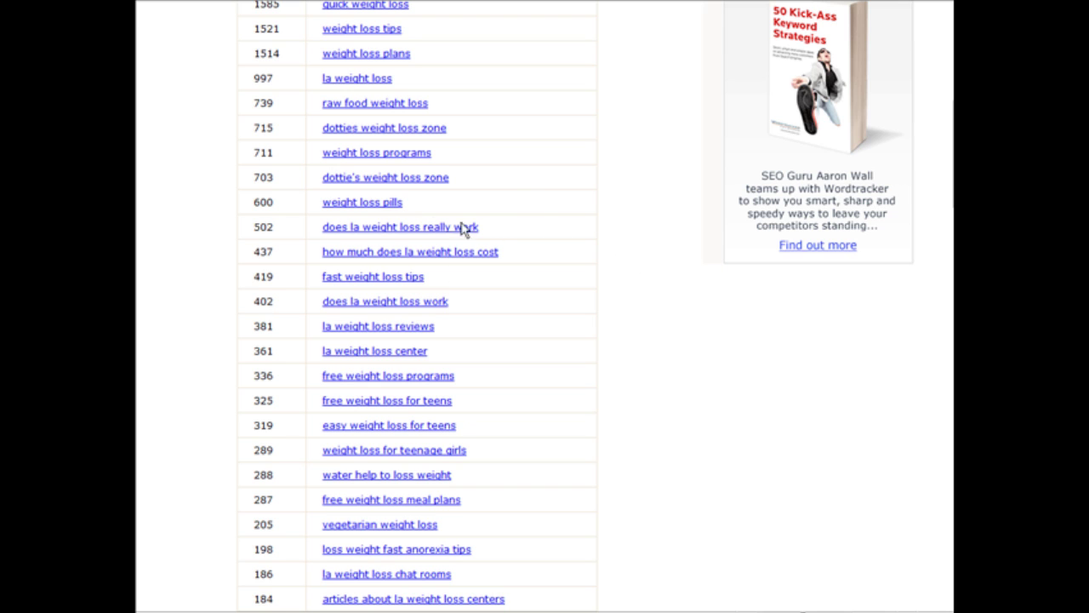
{"action": "scroll", "coordinate": [562, 243], "scroll_direction": "down", "scroll_amount": 1}
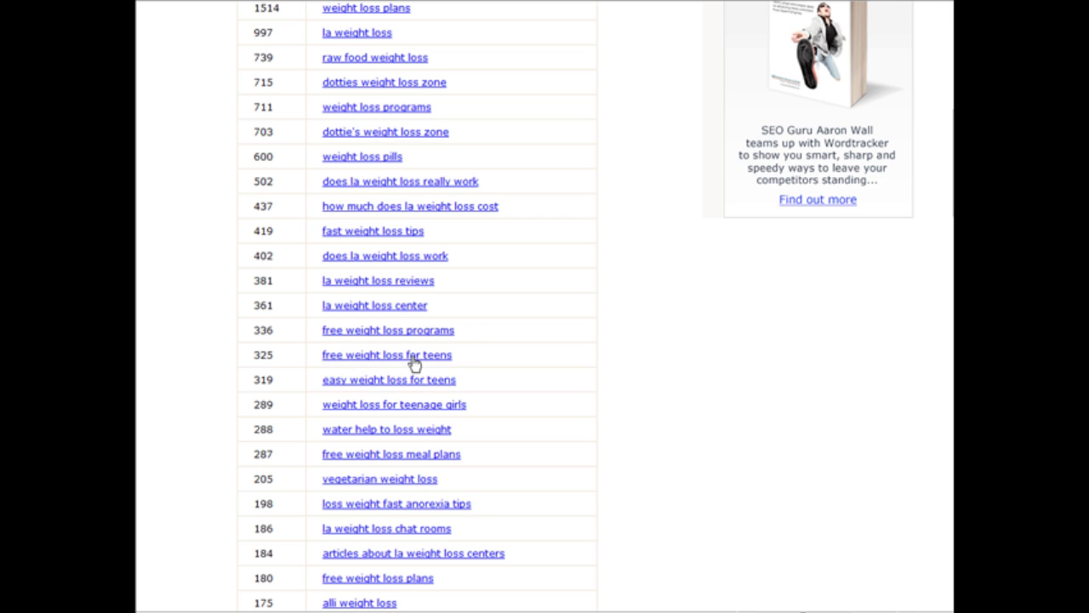
{"action": "scroll", "coordinate": [507, 409], "scroll_direction": "down", "scroll_amount": 1}
{"action": "scroll", "coordinate": [520, 409], "scroll_direction": "down", "scroll_amount": 1}
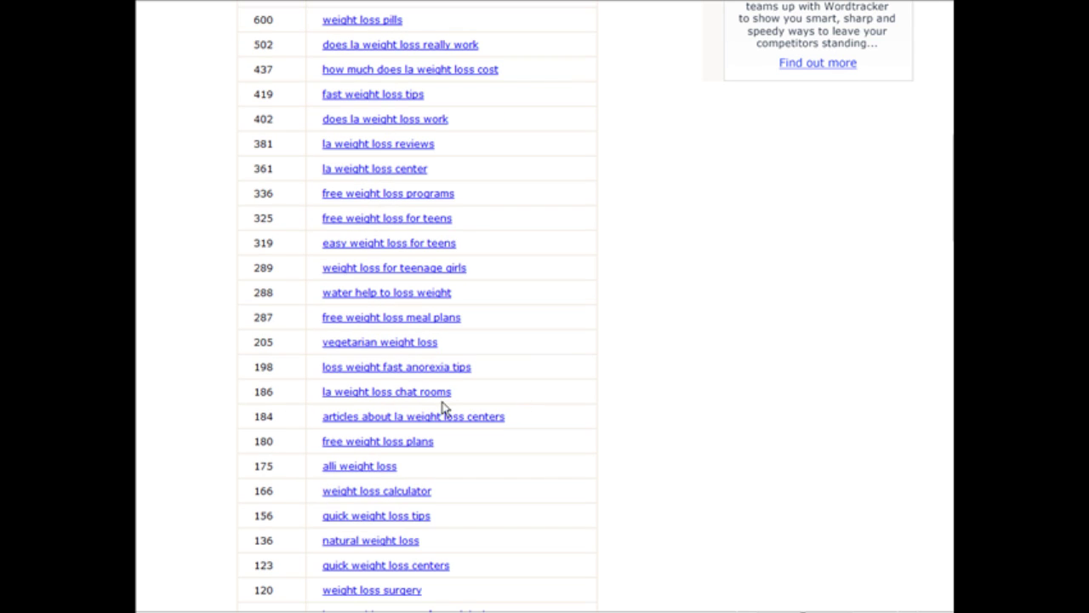
{"action": "scroll", "coordinate": [264, 336], "scroll_direction": "up", "scroll_amount": 4}
{"action": "scroll", "coordinate": [275, 350], "scroll_direction": "up", "scroll_amount": 3}
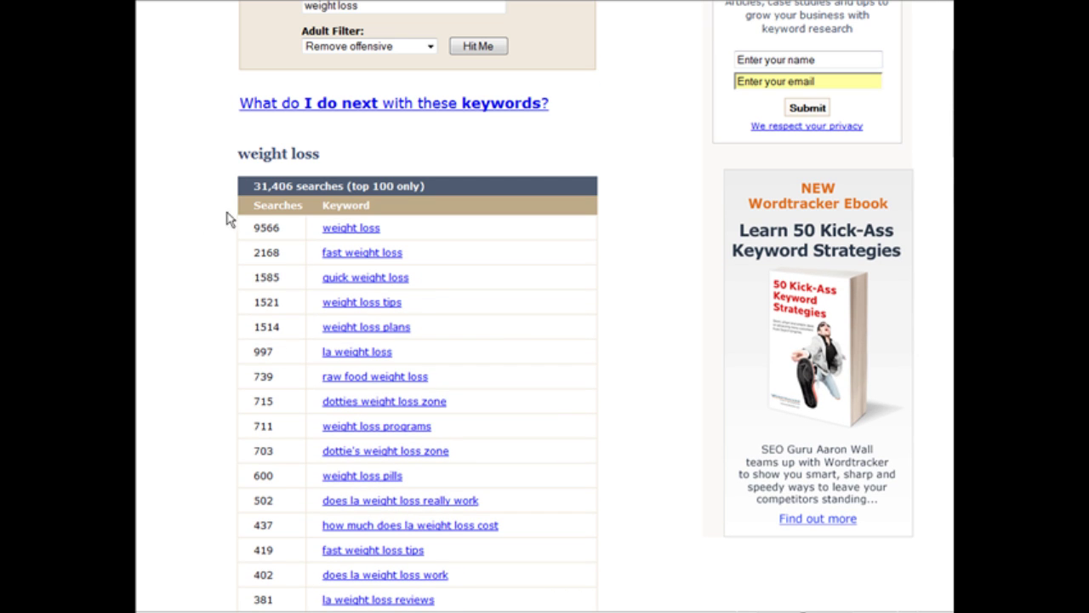
{"action": "scroll", "coordinate": [260, 332], "scroll_direction": "down", "scroll_amount": 1}
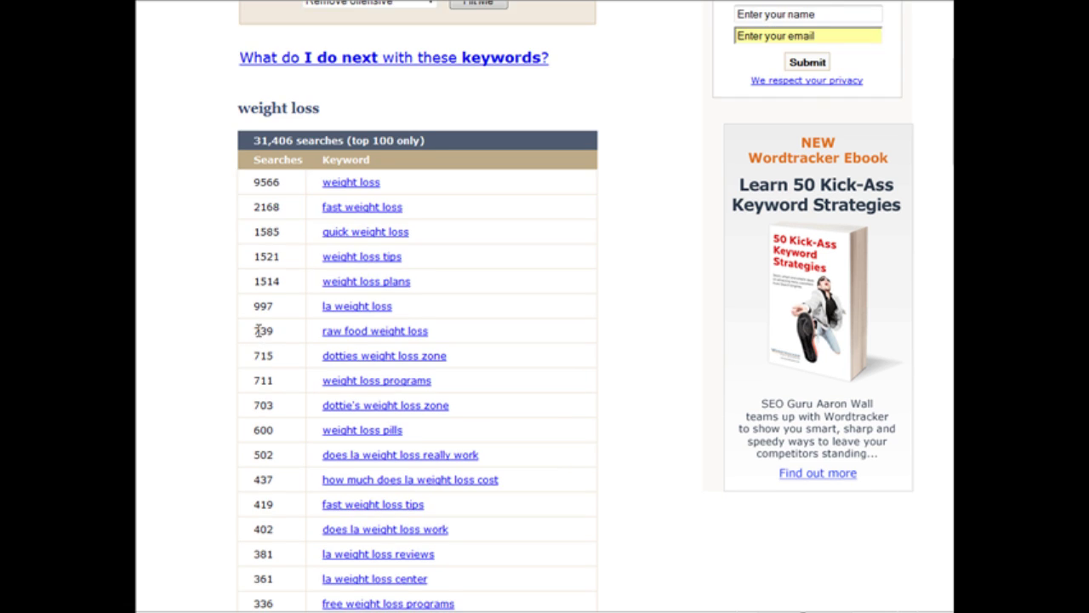
{"action": "scroll", "coordinate": [262, 332], "scroll_direction": "down", "scroll_amount": 1}
{"action": "scroll", "coordinate": [262, 332], "scroll_direction": "up", "scroll_amount": 2}
{"action": "scroll", "coordinate": [265, 333], "scroll_direction": "down", "scroll_amount": 4}
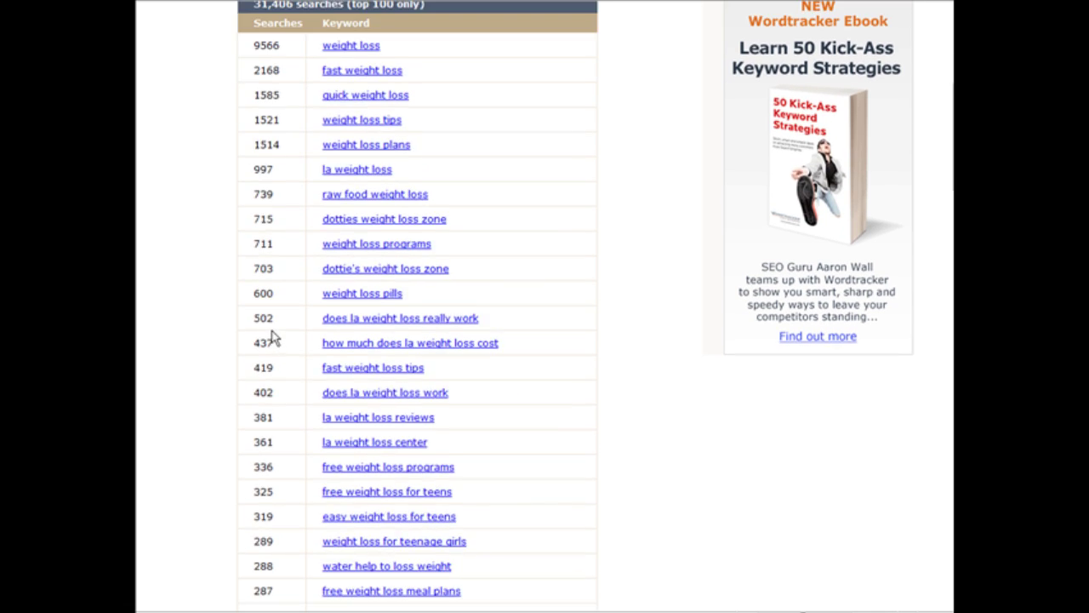
{"action": "scroll", "coordinate": [270, 336], "scroll_direction": "down", "scroll_amount": 2}
{"action": "scroll", "coordinate": [271, 327], "scroll_direction": "down", "scroll_amount": 2}
{"action": "scroll", "coordinate": [272, 332], "scroll_direction": "down", "scroll_amount": 2}
{"action": "scroll", "coordinate": [277, 282], "scroll_direction": "down", "scroll_amount": 2}
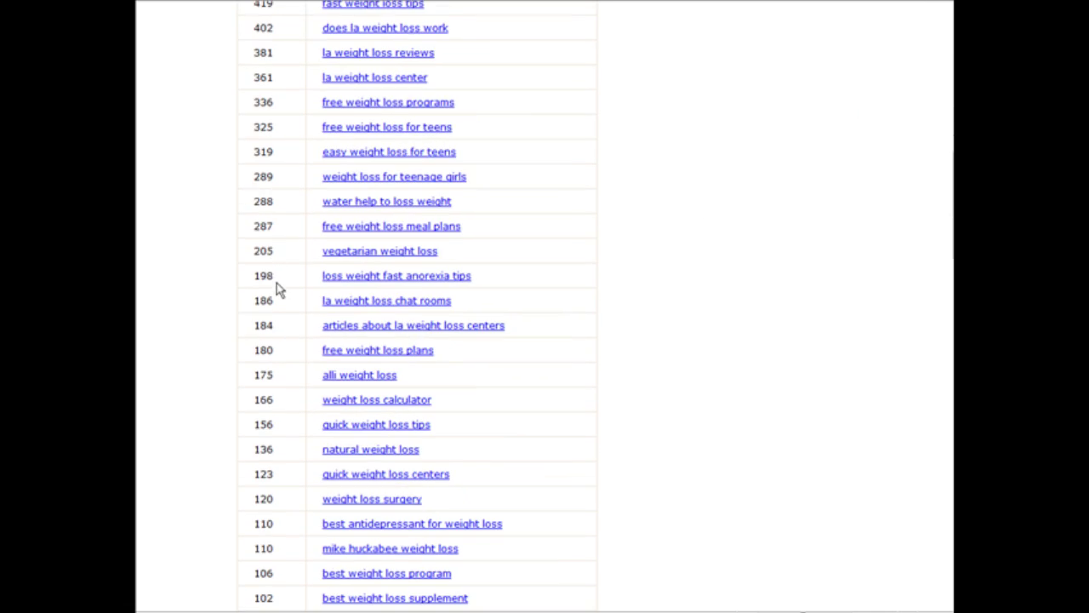
{"action": "scroll", "coordinate": [277, 281], "scroll_direction": "down", "scroll_amount": 2}
{"action": "scroll", "coordinate": [277, 278], "scroll_direction": "down", "scroll_amount": 1}
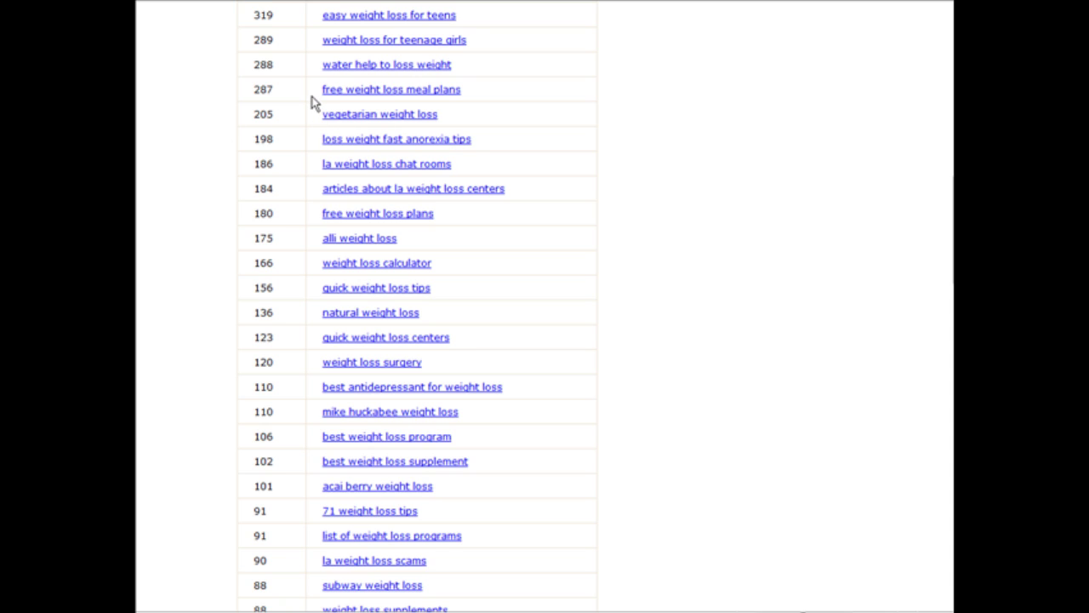
Select and copy 'free weight loss meal plans' from the Wordtracker results list.
{"action": "left_click_drag", "start_coordinate": [311, 102], "coordinate": [508, 106]}
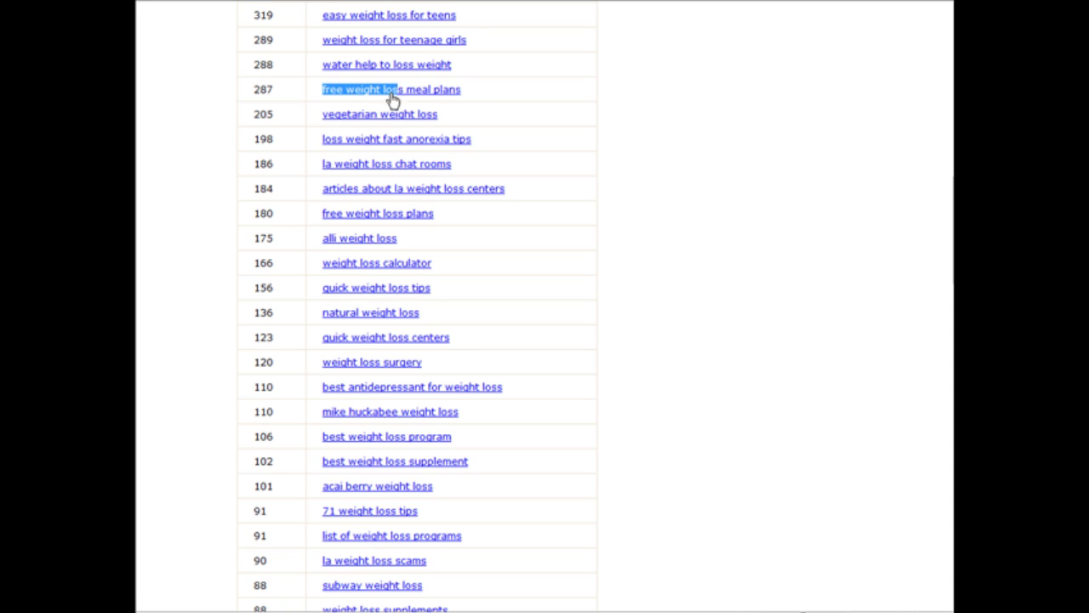
{"action": "right_click", "coordinate": [462, 90]}
{"action": "left_click", "coordinate": [488, 100]}
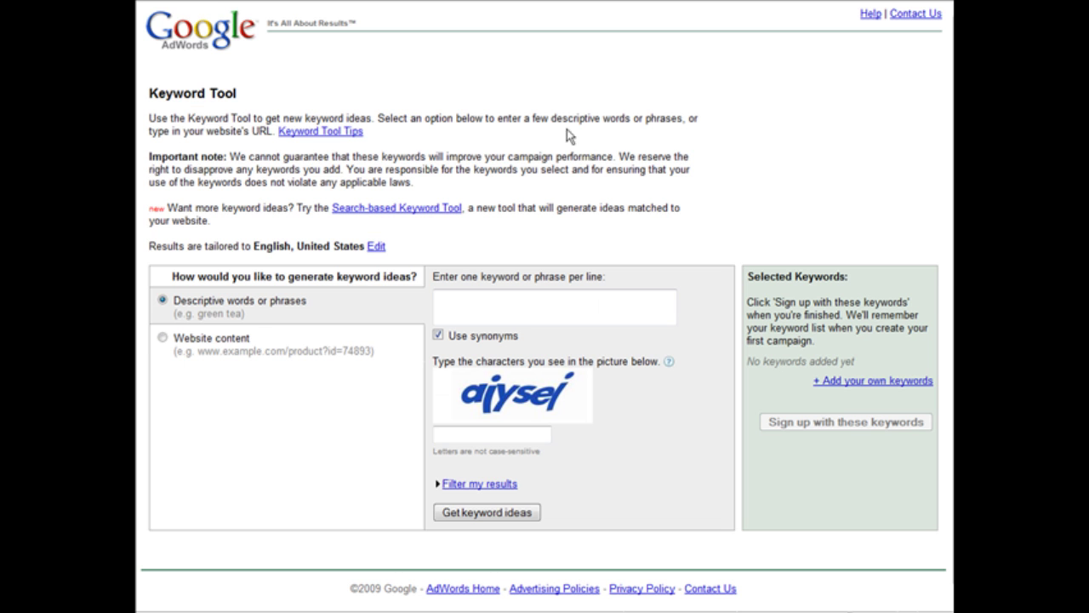
Enter 'free weight loss meal plans' as the AdWords keyword and begin the verification field.
{"action": "scroll", "coordinate": [360, 296], "scroll_direction": "down", "scroll_amount": 1}
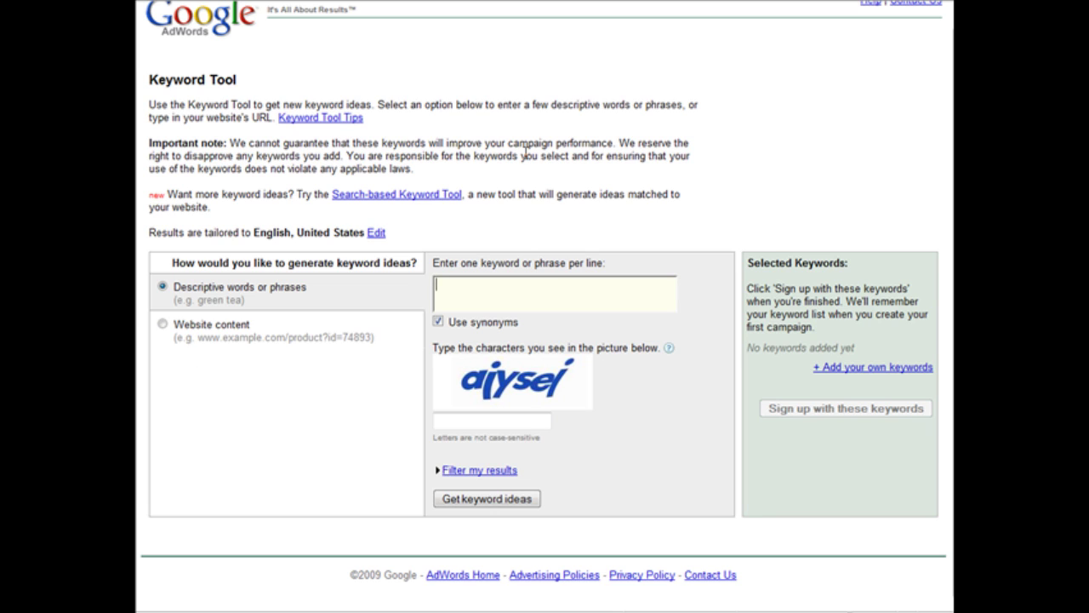
{"action": "type", "text": "free weight loss meal plans"}
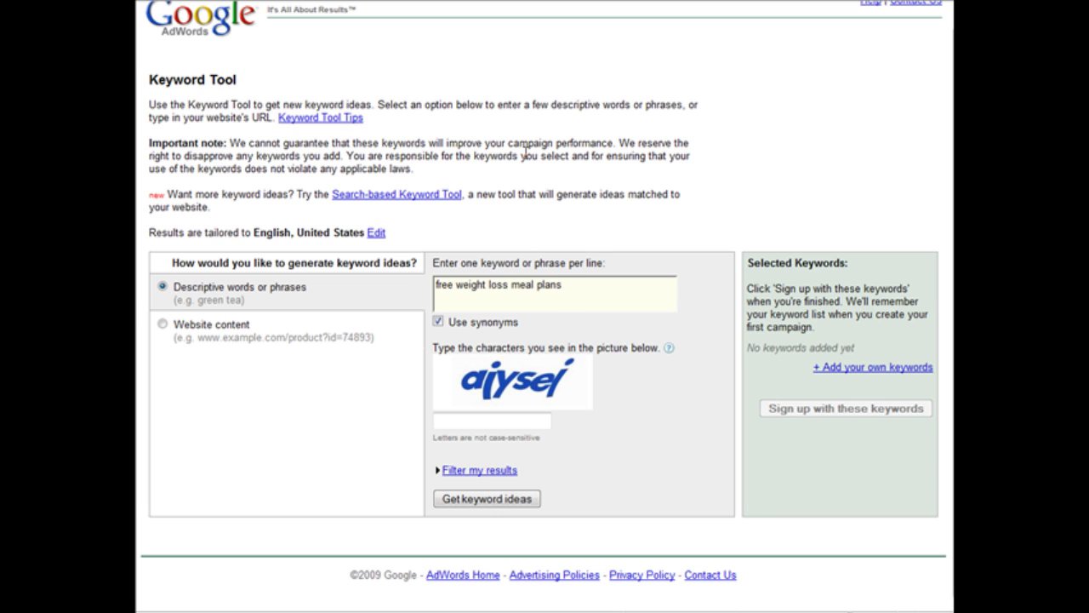
{"action": "left_click", "coordinate": [477, 416]}
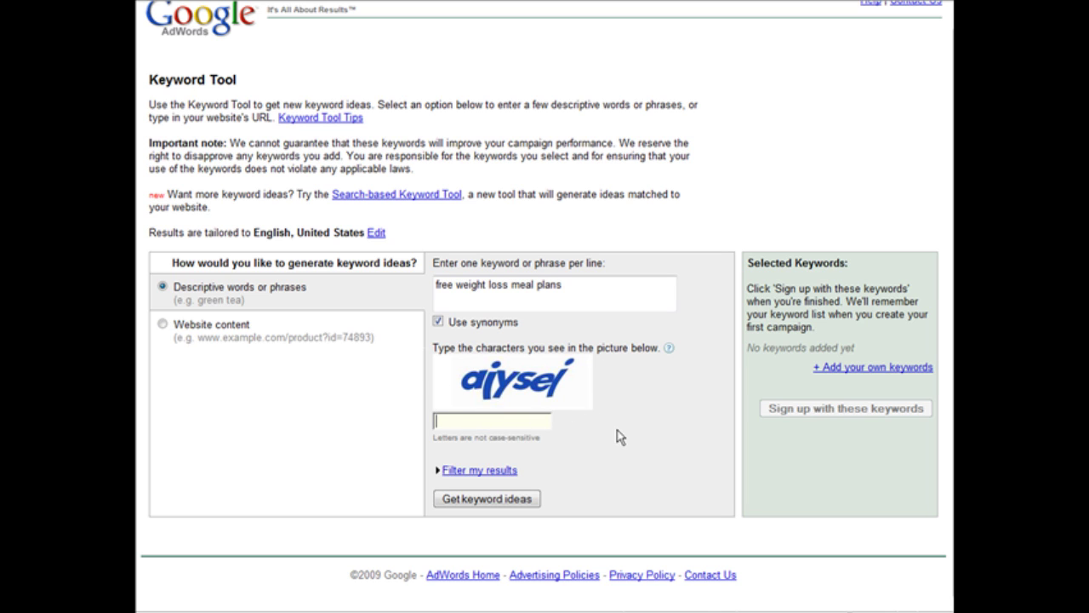
{"action": "scroll", "coordinate": [614, 255], "scroll_direction": "down", "scroll_amount": 3}
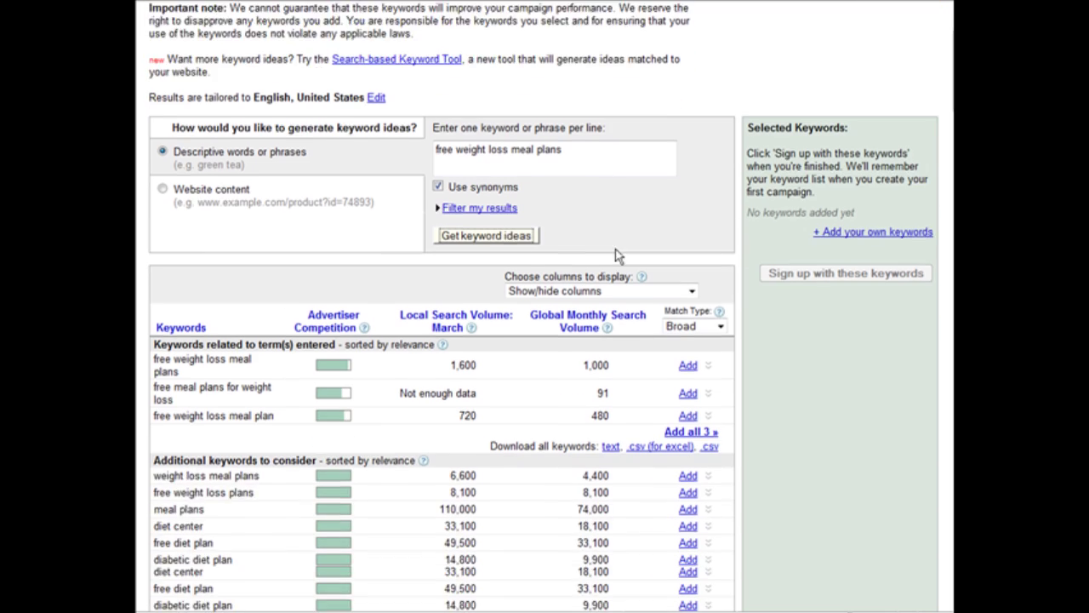
{"action": "scroll", "coordinate": [625, 263], "scroll_direction": "down", "scroll_amount": 2}
{"action": "scroll", "coordinate": [625, 264], "scroll_direction": "down", "scroll_amount": 2}
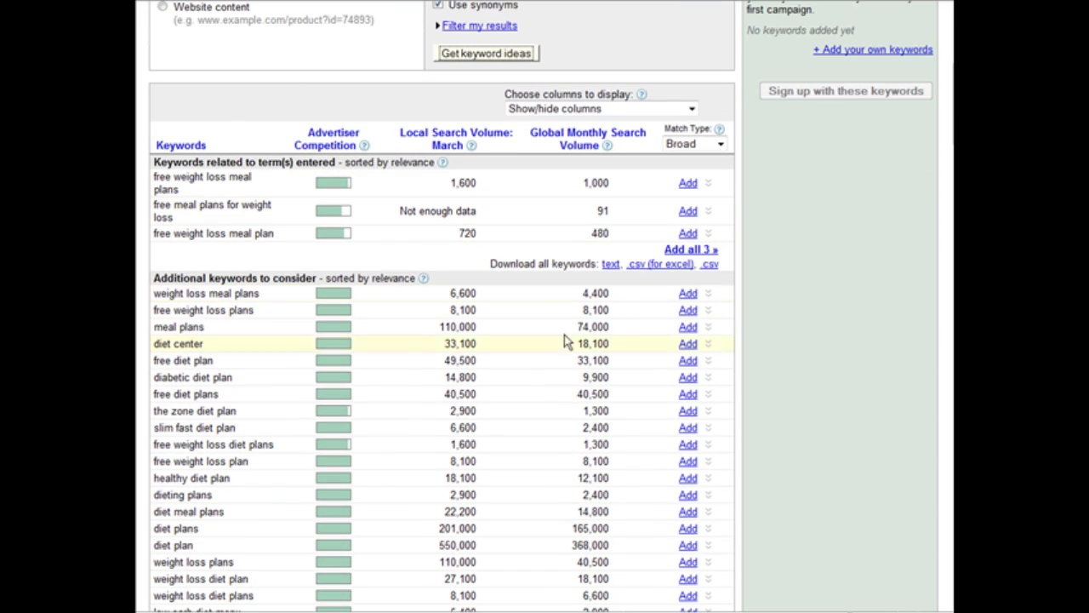
{"action": "scroll", "coordinate": [509, 212], "scroll_direction": "down", "scroll_amount": 2}
{"action": "scroll", "coordinate": [379, 370], "scroll_direction": "down", "scroll_amount": 1}
{"action": "scroll", "coordinate": [408, 362], "scroll_direction": "up", "scroll_amount": 4}
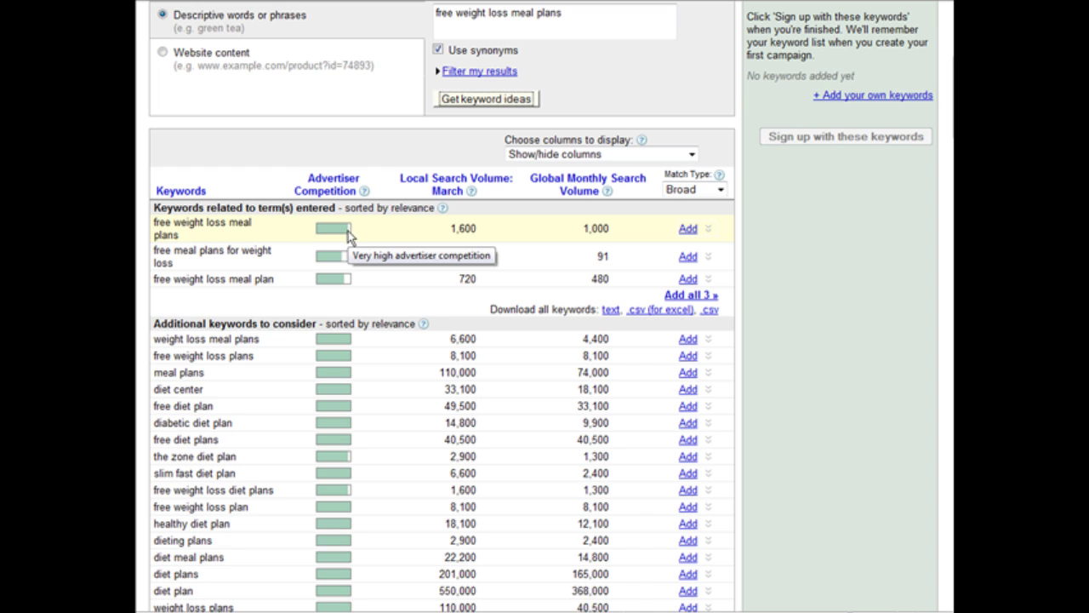
{"action": "mouse_move", "coordinate": [333, 183]}
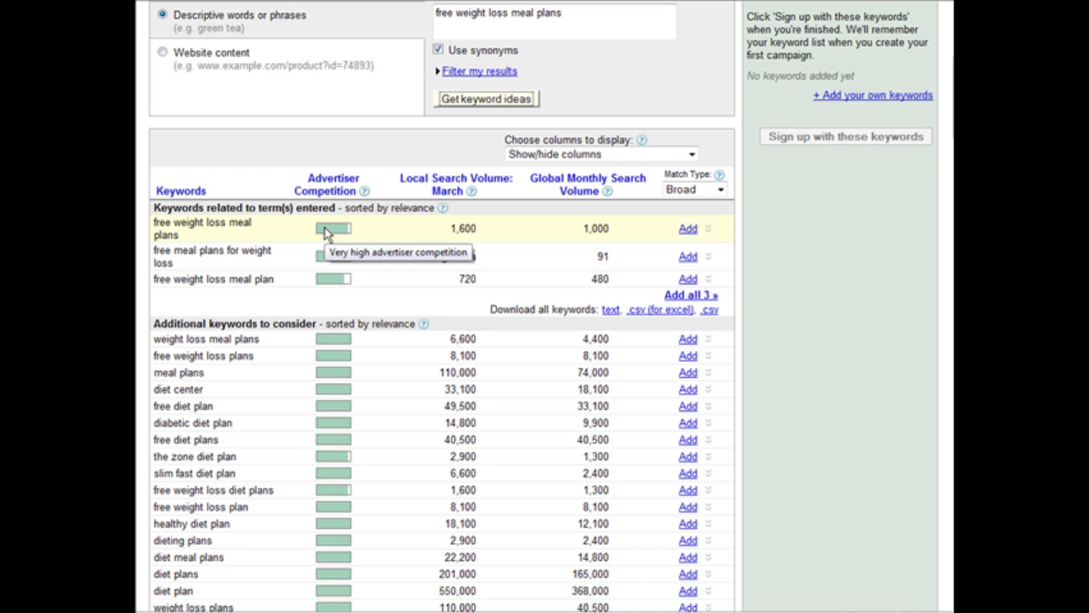
{"action": "scroll", "coordinate": [404, 343], "scroll_direction": "down", "scroll_amount": 4}
{"action": "scroll", "coordinate": [402, 343], "scroll_direction": "down", "scroll_amount": 4}
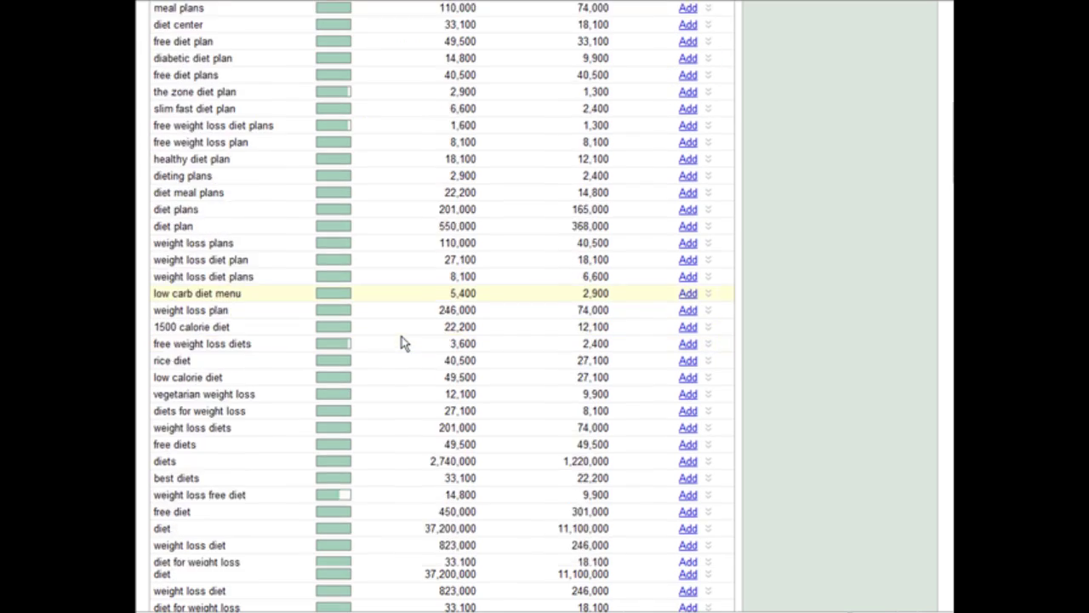
{"action": "scroll", "coordinate": [402, 343], "scroll_direction": "down", "scroll_amount": 4}
{"action": "scroll", "coordinate": [402, 343], "scroll_direction": "down", "scroll_amount": 4}
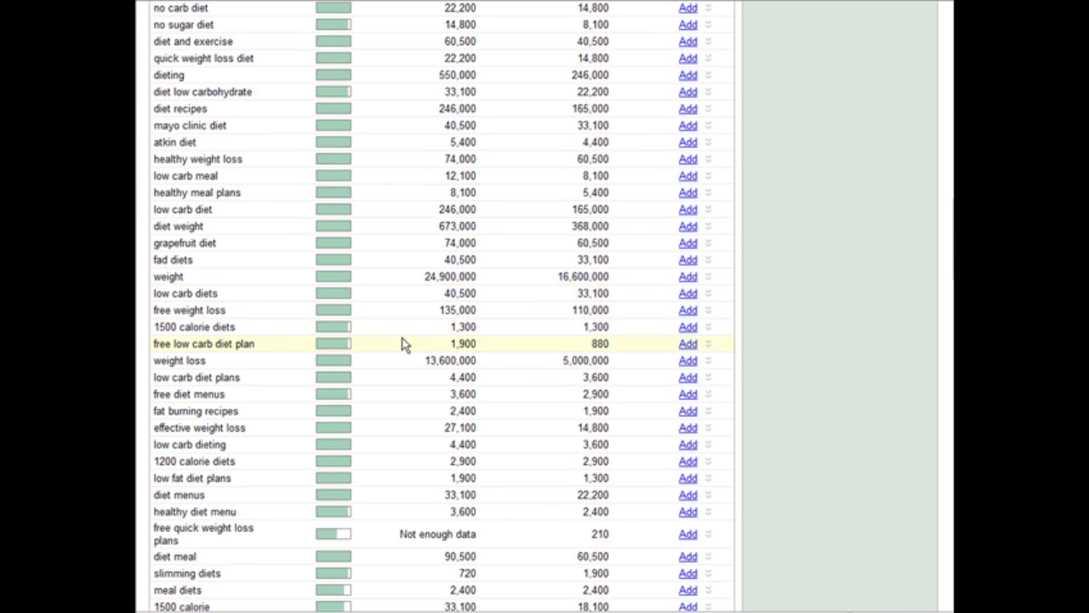
{"action": "scroll", "coordinate": [405, 344], "scroll_direction": "down", "scroll_amount": 3}
{"action": "scroll", "coordinate": [406, 343], "scroll_direction": "down", "scroll_amount": 4}
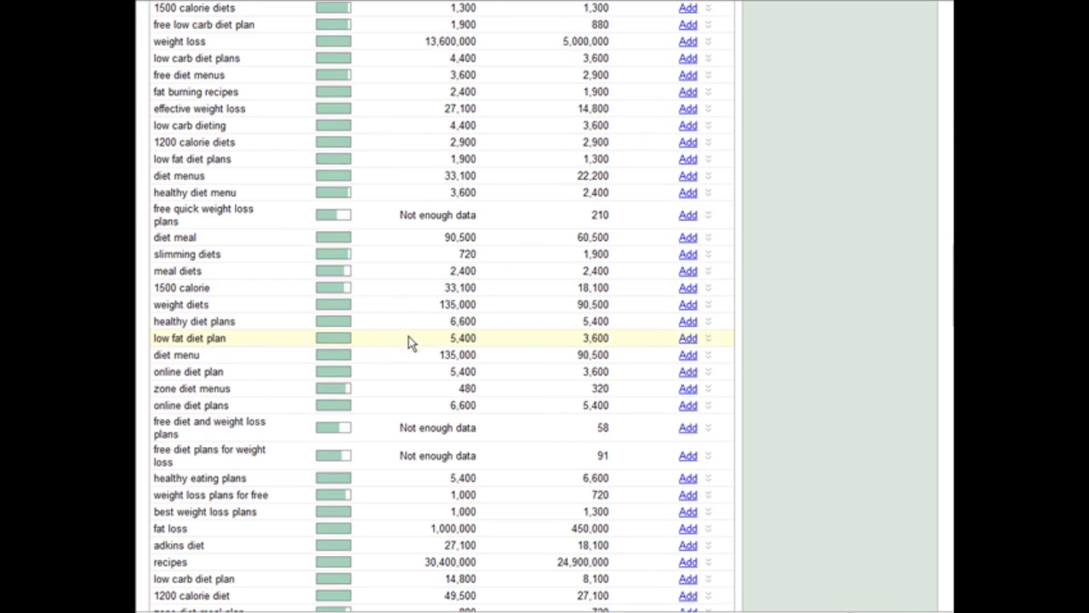
{"action": "scroll", "coordinate": [411, 343], "scroll_direction": "down", "scroll_amount": 1}
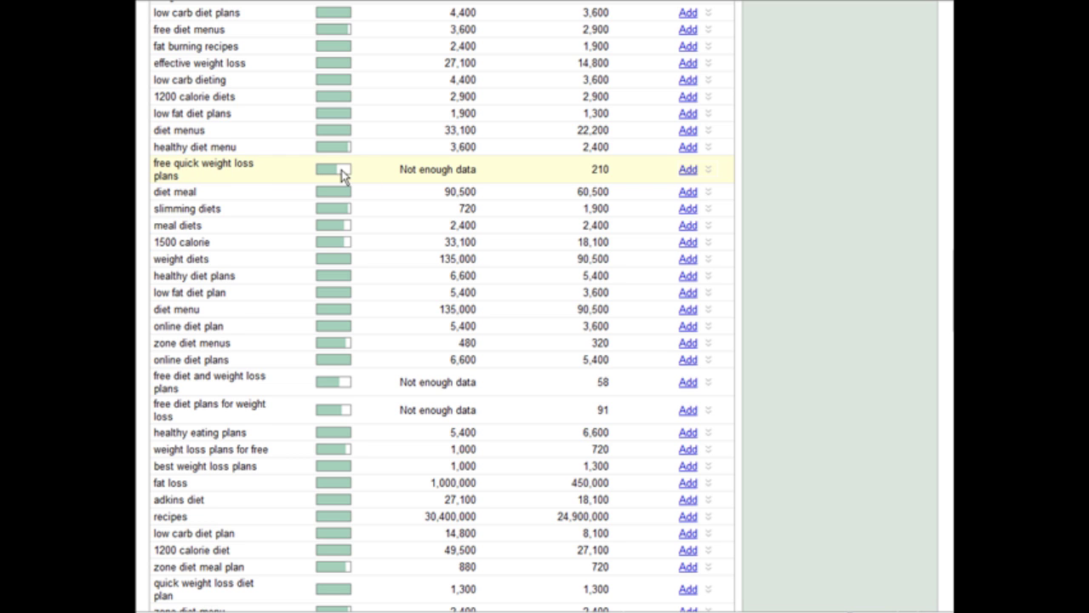
{"action": "scroll", "coordinate": [389, 213], "scroll_direction": "down", "scroll_amount": 2}
{"action": "scroll", "coordinate": [389, 213], "scroll_direction": "down", "scroll_amount": 3}
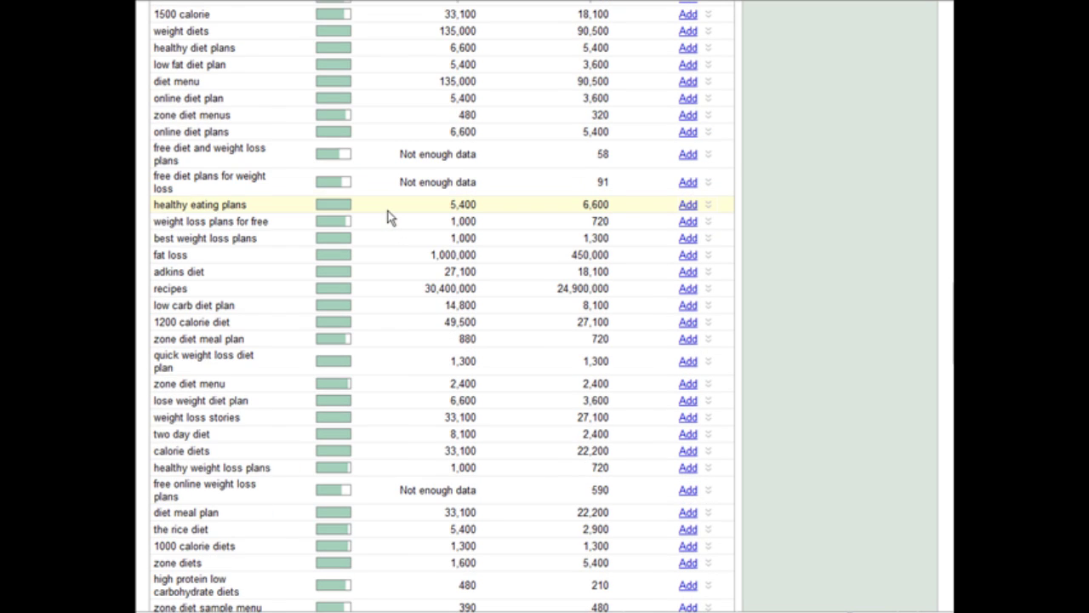
{"action": "scroll", "coordinate": [389, 217], "scroll_direction": "down", "scroll_amount": 1}
{"action": "scroll", "coordinate": [393, 218], "scroll_direction": "down", "scroll_amount": 1}
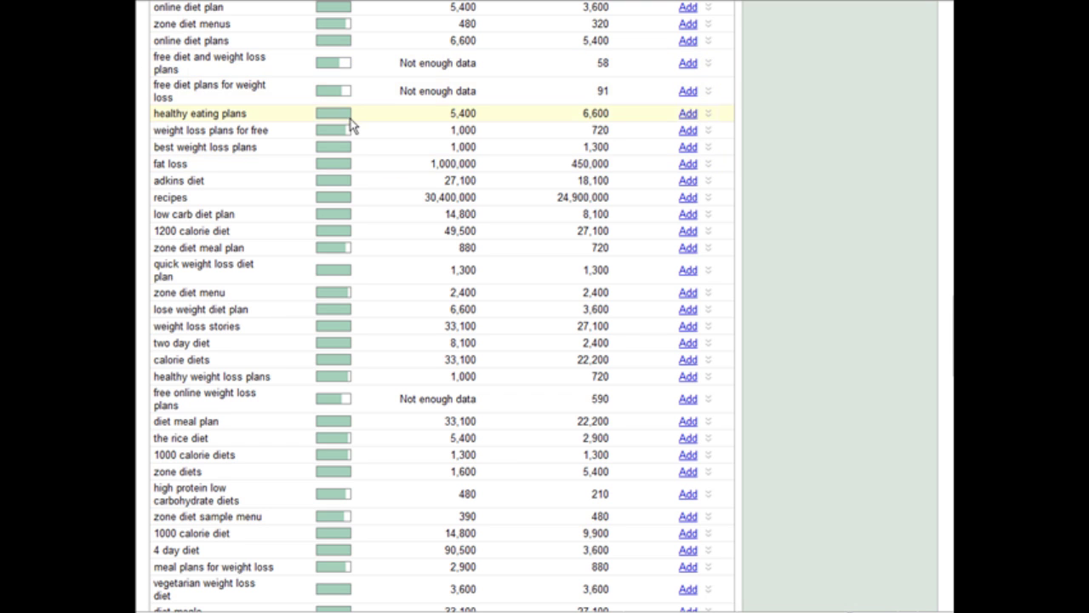
{"action": "scroll", "coordinate": [349, 154], "scroll_direction": "down", "scroll_amount": 3}
{"action": "scroll", "coordinate": [349, 115], "scroll_direction": "down", "scroll_amount": 1}
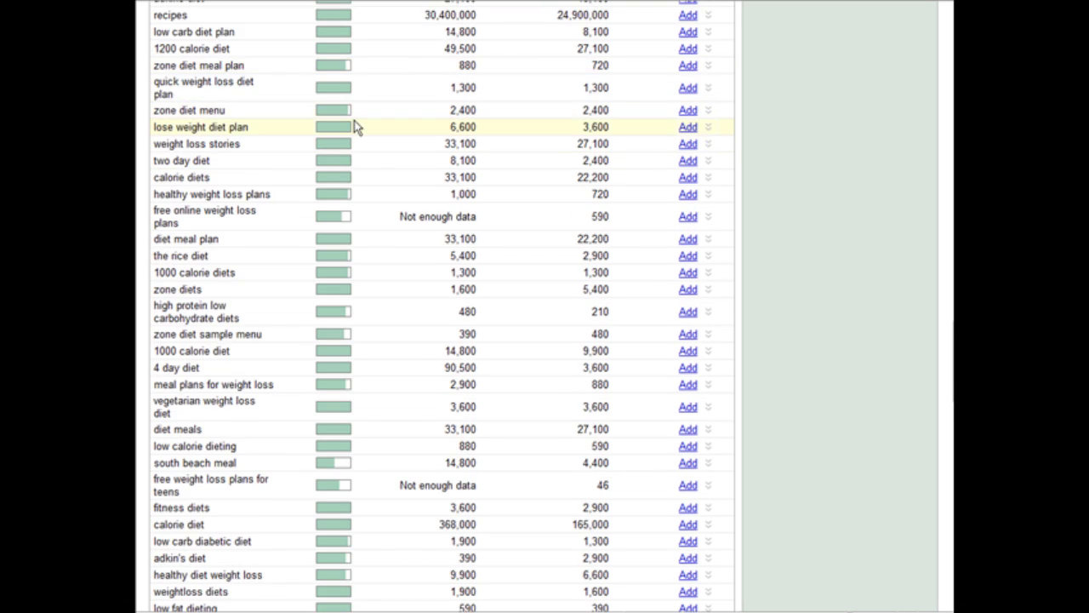
{"action": "scroll", "coordinate": [355, 130], "scroll_direction": "down", "scroll_amount": 2}
{"action": "scroll", "coordinate": [358, 138], "scroll_direction": "down", "scroll_amount": 3}
{"action": "scroll", "coordinate": [357, 143], "scroll_direction": "down", "scroll_amount": 1}
{"action": "scroll", "coordinate": [356, 141], "scroll_direction": "down", "scroll_amount": 1}
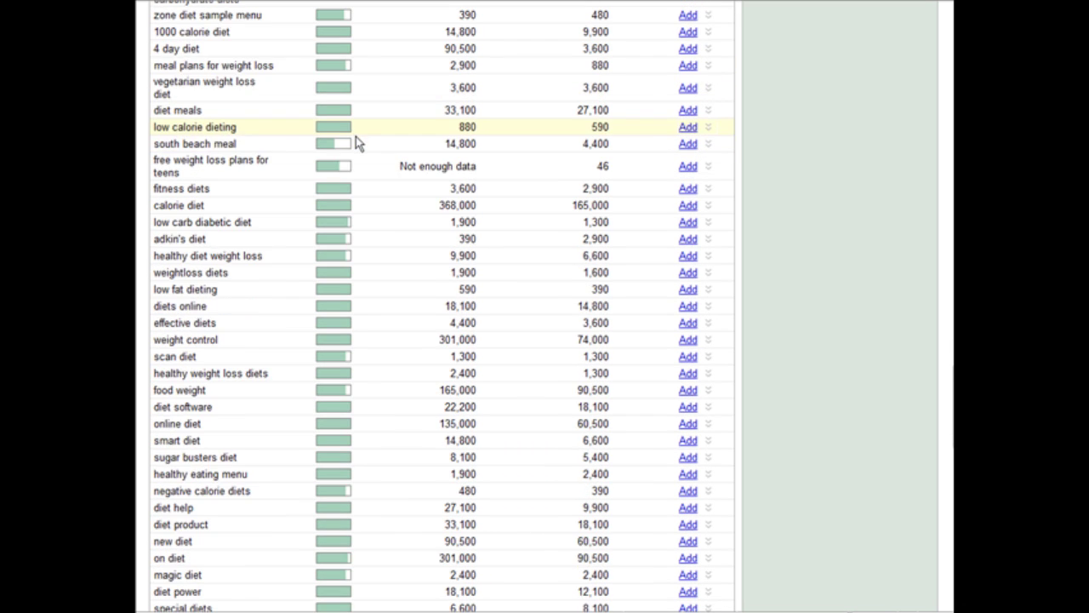
{"action": "scroll", "coordinate": [362, 149], "scroll_direction": "down", "scroll_amount": 1}
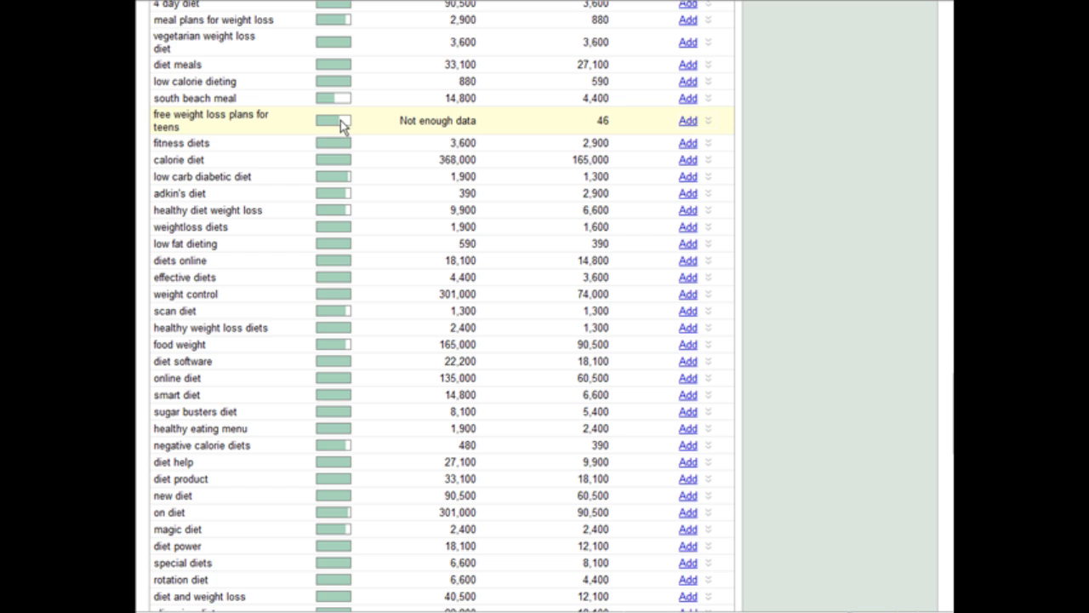
Scroll to the bottom of the diet keyword table and back to the top.
{"action": "scroll", "coordinate": [384, 207], "scroll_direction": "down", "scroll_amount": 2}
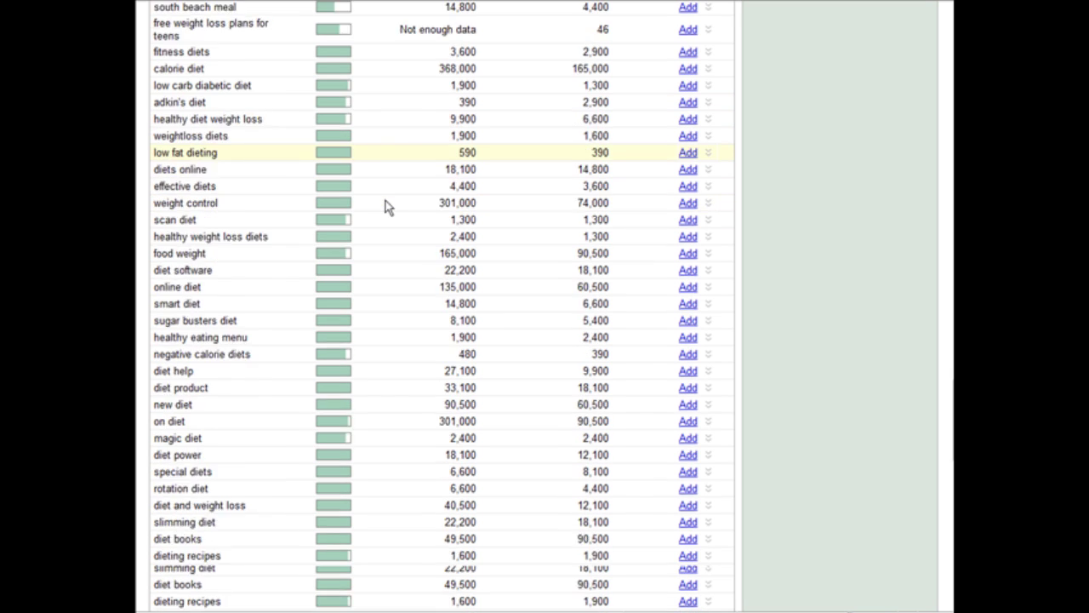
{"action": "scroll", "coordinate": [385, 207], "scroll_direction": "down", "scroll_amount": 4}
{"action": "scroll", "coordinate": [385, 207], "scroll_direction": "down", "scroll_amount": 4}
{"action": "scroll", "coordinate": [383, 206], "scroll_direction": "down", "scroll_amount": 3}
{"action": "scroll", "coordinate": [382, 207], "scroll_direction": "down", "scroll_amount": 6}
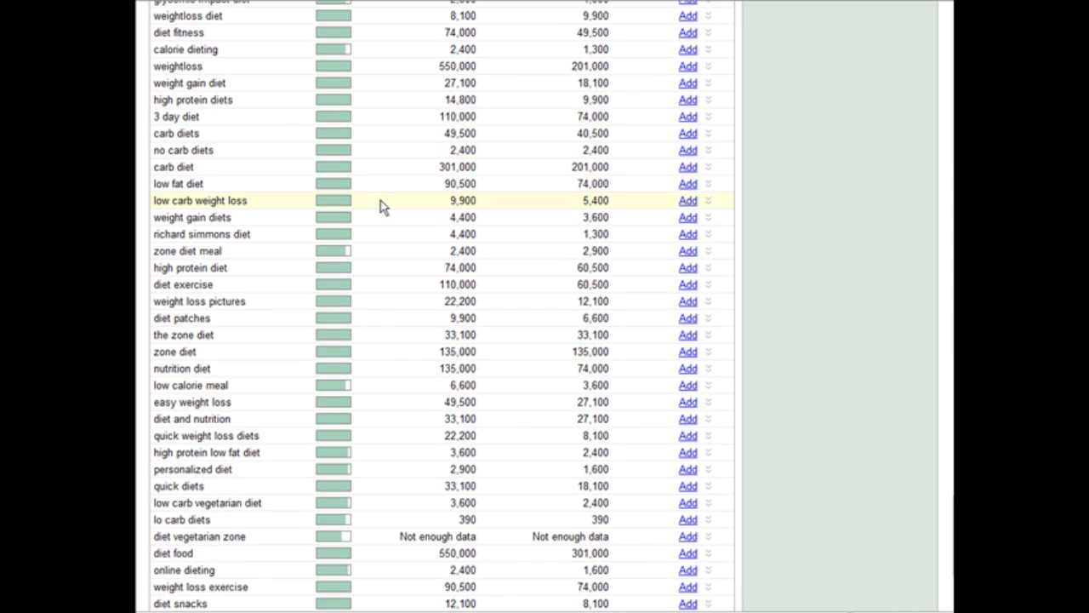
{"action": "scroll", "coordinate": [383, 206], "scroll_direction": "up", "scroll_amount": 2}
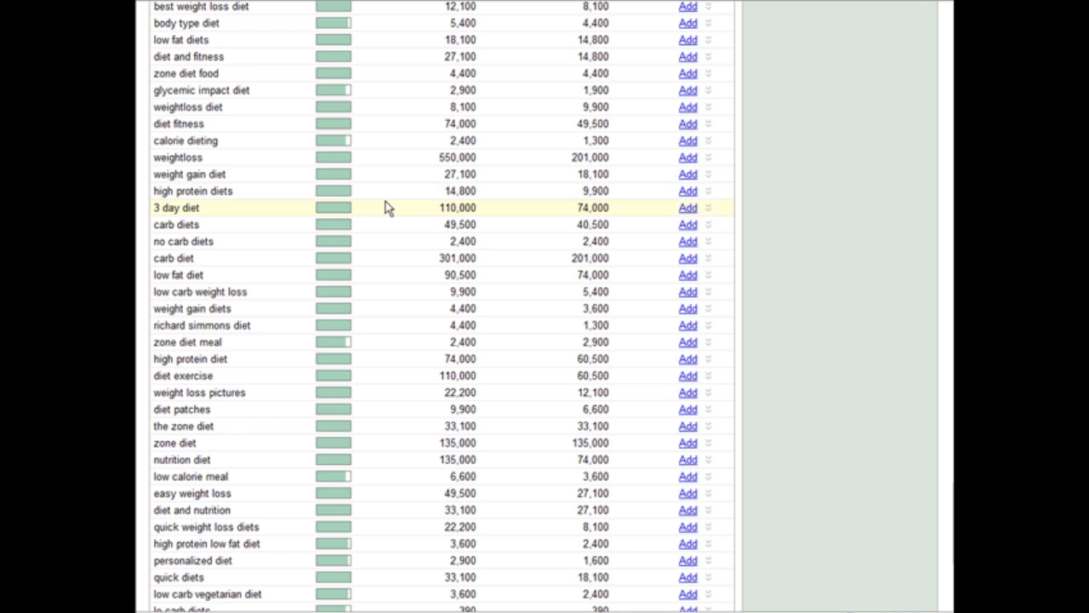
{"action": "scroll", "coordinate": [385, 207], "scroll_direction": "down", "scroll_amount": 3}
{"action": "scroll", "coordinate": [388, 213], "scroll_direction": "down", "scroll_amount": 2}
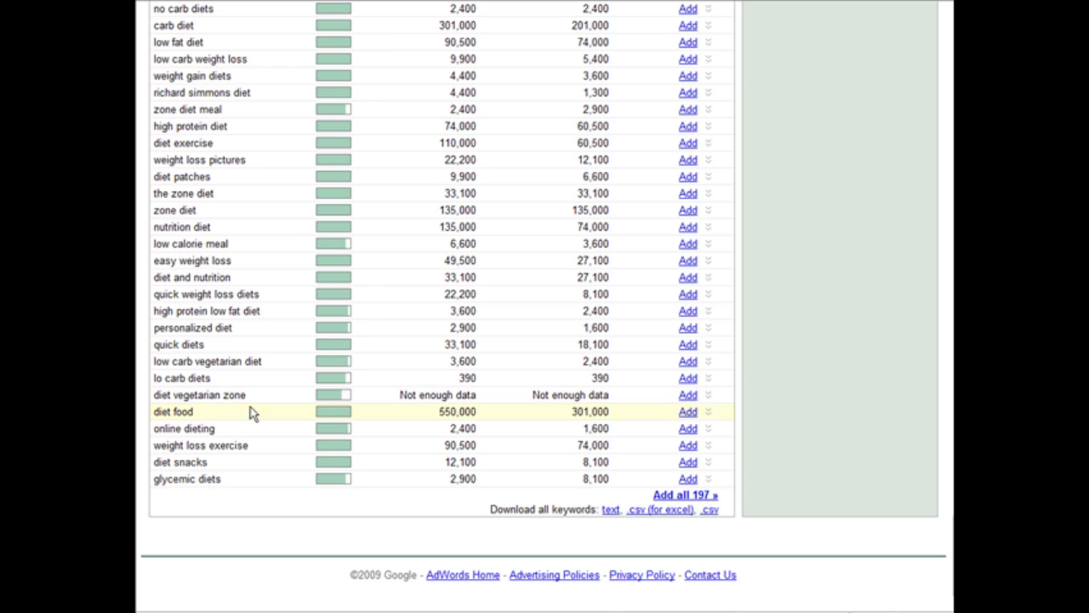
{"action": "scroll", "coordinate": [382, 418], "scroll_direction": "up", "scroll_amount": 2}
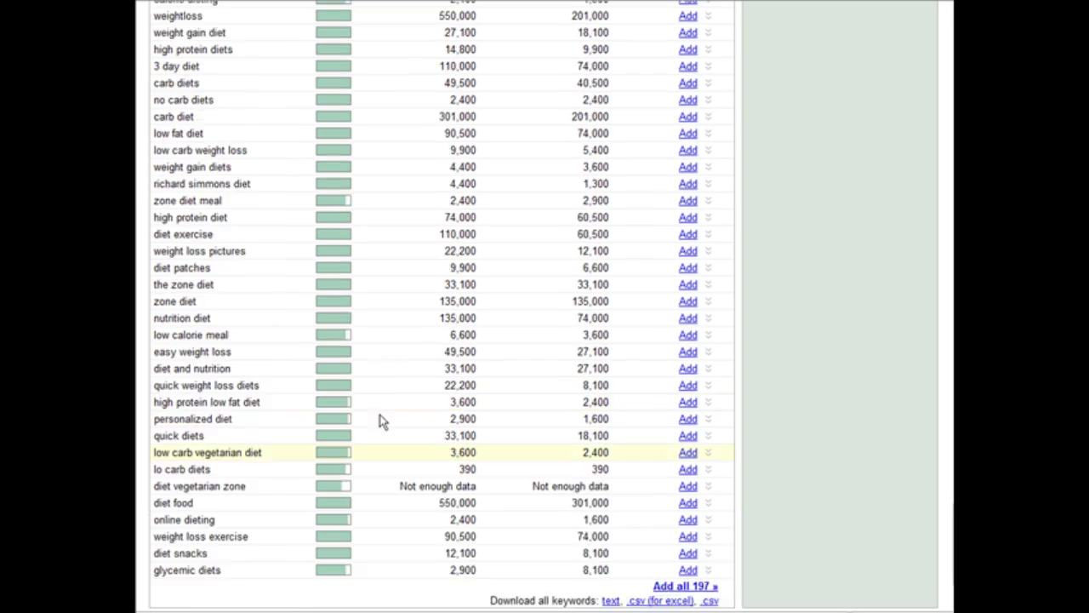
{"action": "scroll", "coordinate": [394, 425], "scroll_direction": "up", "scroll_amount": 3}
{"action": "scroll", "coordinate": [394, 426], "scroll_direction": "up", "scroll_amount": 3}
{"action": "scroll", "coordinate": [396, 418], "scroll_direction": "up", "scroll_amount": 3}
{"action": "scroll", "coordinate": [397, 418], "scroll_direction": "up", "scroll_amount": 3}
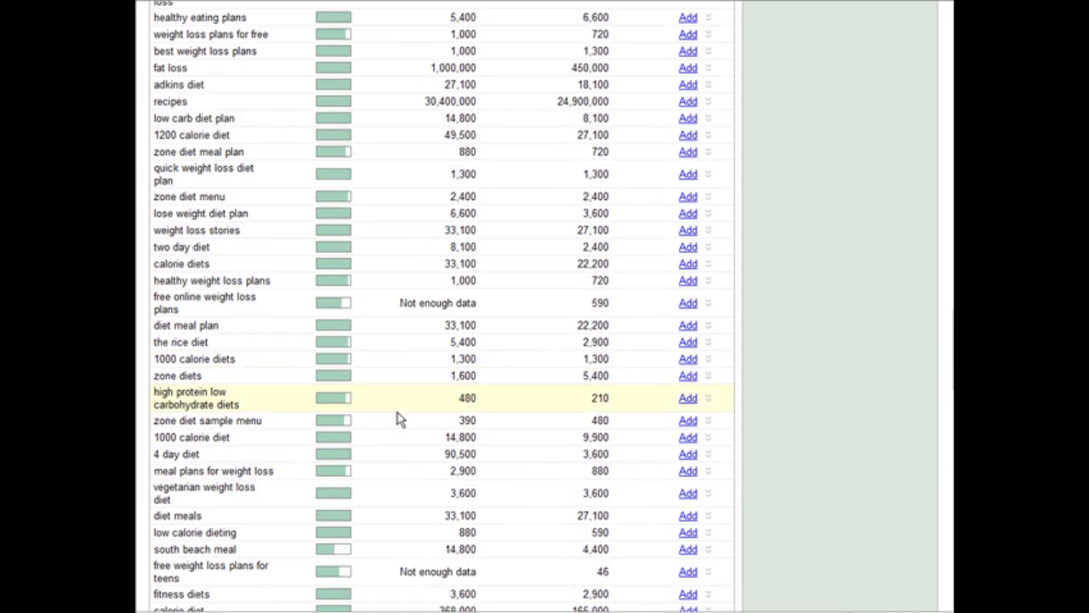
{"action": "scroll", "coordinate": [398, 423], "scroll_direction": "up", "scroll_amount": 3}
{"action": "scroll", "coordinate": [398, 423], "scroll_direction": "up", "scroll_amount": 3}
{"action": "scroll", "coordinate": [396, 418], "scroll_direction": "up", "scroll_amount": 1}
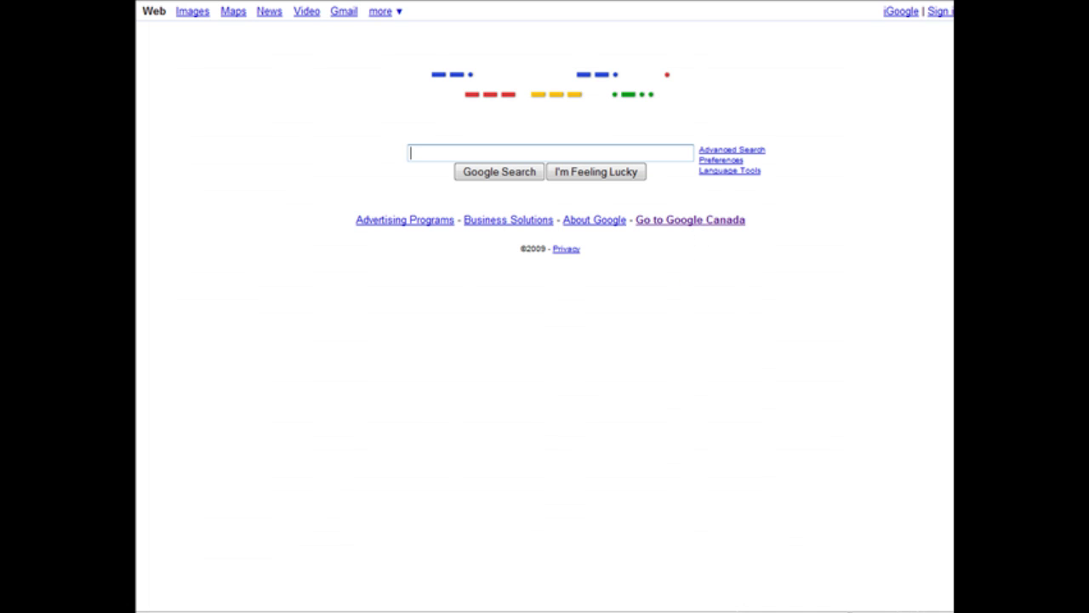
Search Google for the quoted phrase "free weight loss meal plans".
{"action": "type", "text": "free weight loss meal plans"}
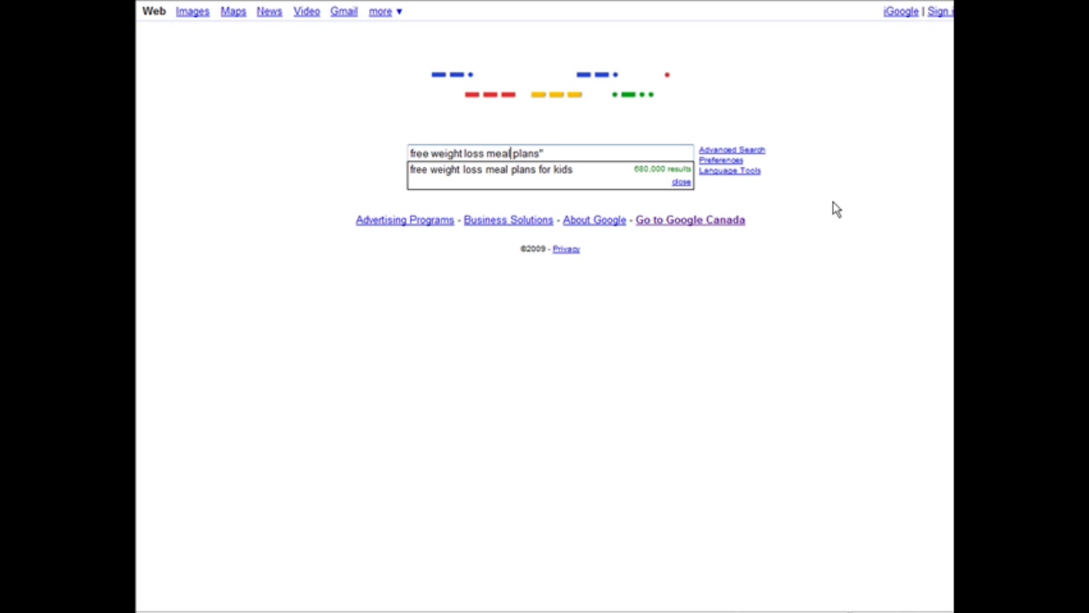
{"action": "key", "text": "Home"}
{"action": "type", "text": "\""}
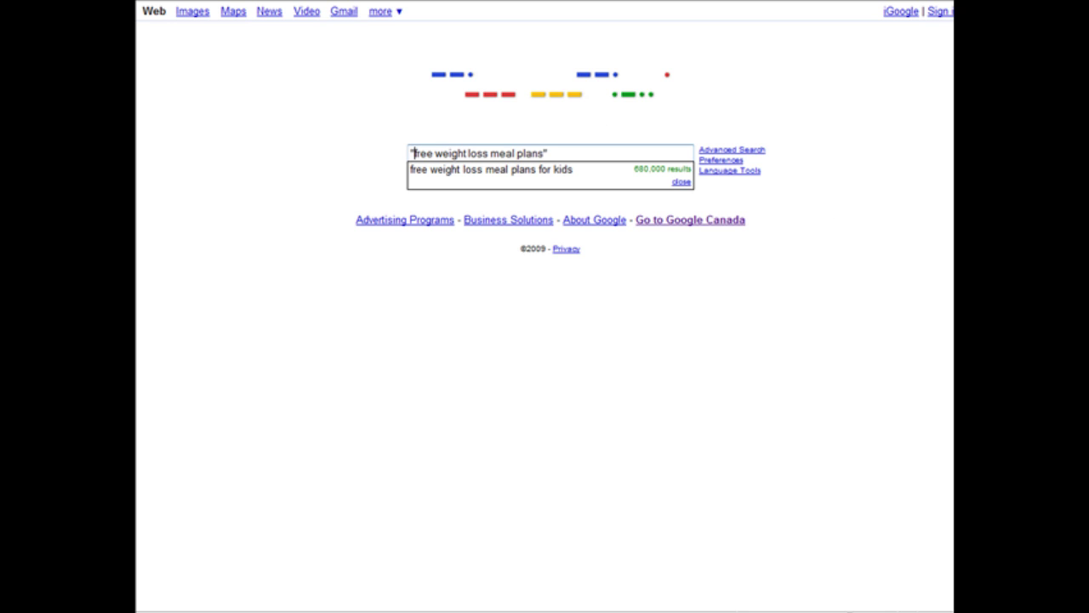
{"action": "left_click", "coordinate": [783, 408]}
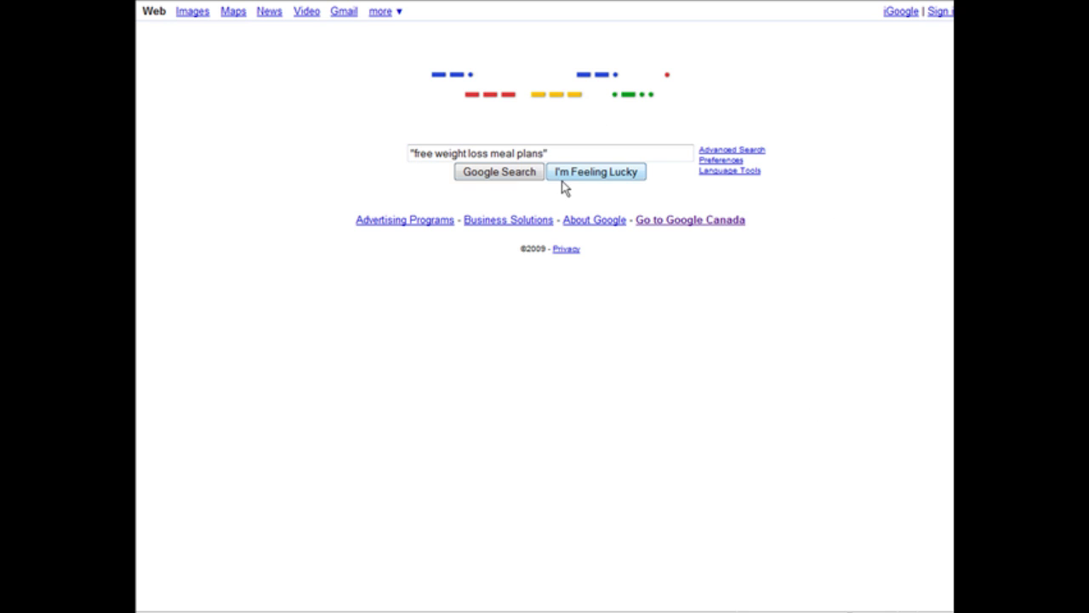
{"action": "left_click", "coordinate": [494, 174]}
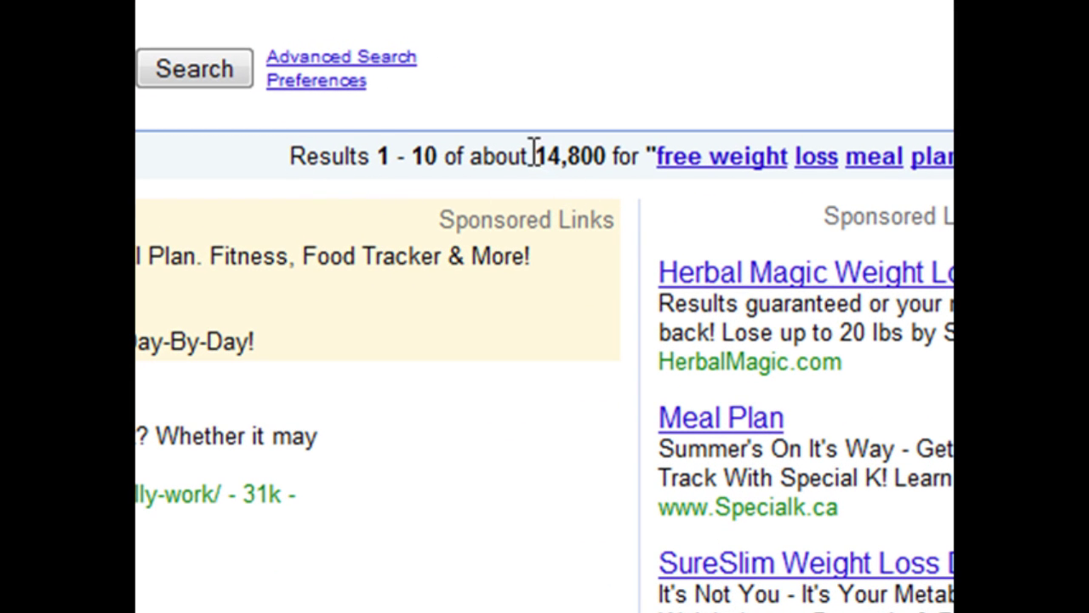
Highlight the 'about 14,800' figure in the results line.
{"action": "left_click_drag", "start_coordinate": [534, 155], "coordinate": [606, 156]}
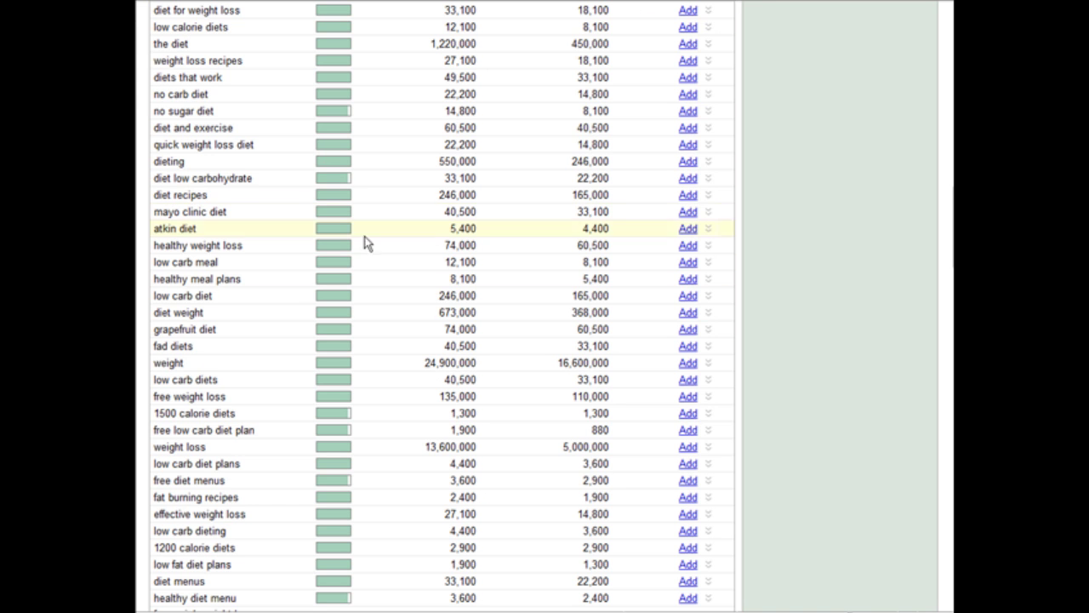
Scroll the AdWords keyword ideas to 'free weight loss meal plans' with 1,600 local searches.
{"action": "scroll", "coordinate": [358, 299], "scroll_direction": "down", "scroll_amount": 5}
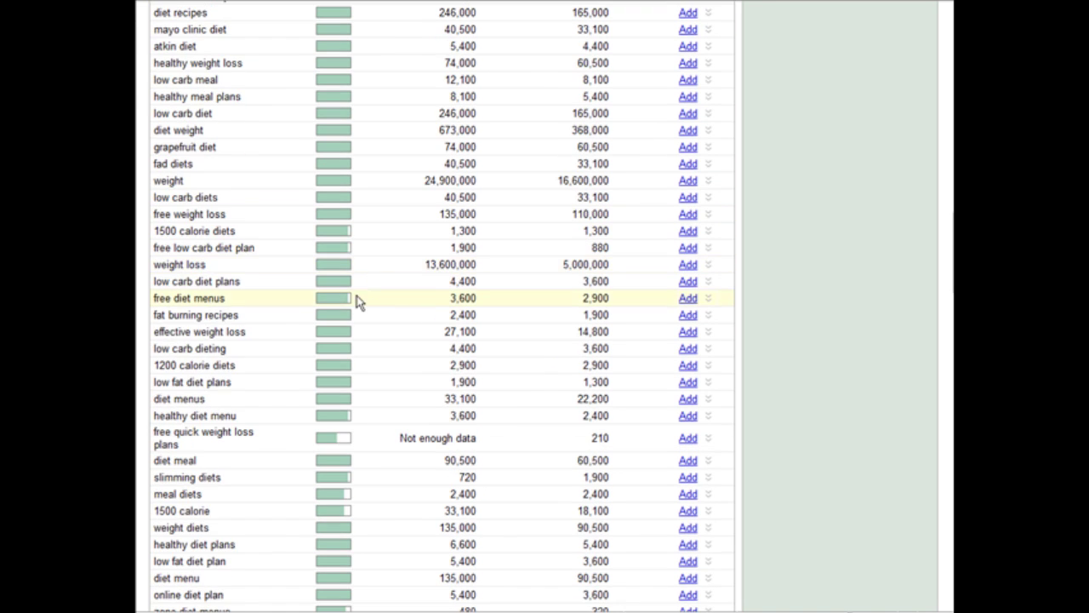
{"action": "scroll", "coordinate": [358, 299], "scroll_direction": "down", "scroll_amount": 5}
{"action": "scroll", "coordinate": [362, 298], "scroll_direction": "down", "scroll_amount": 4}
{"action": "scroll", "coordinate": [366, 296], "scroll_direction": "down", "scroll_amount": 2}
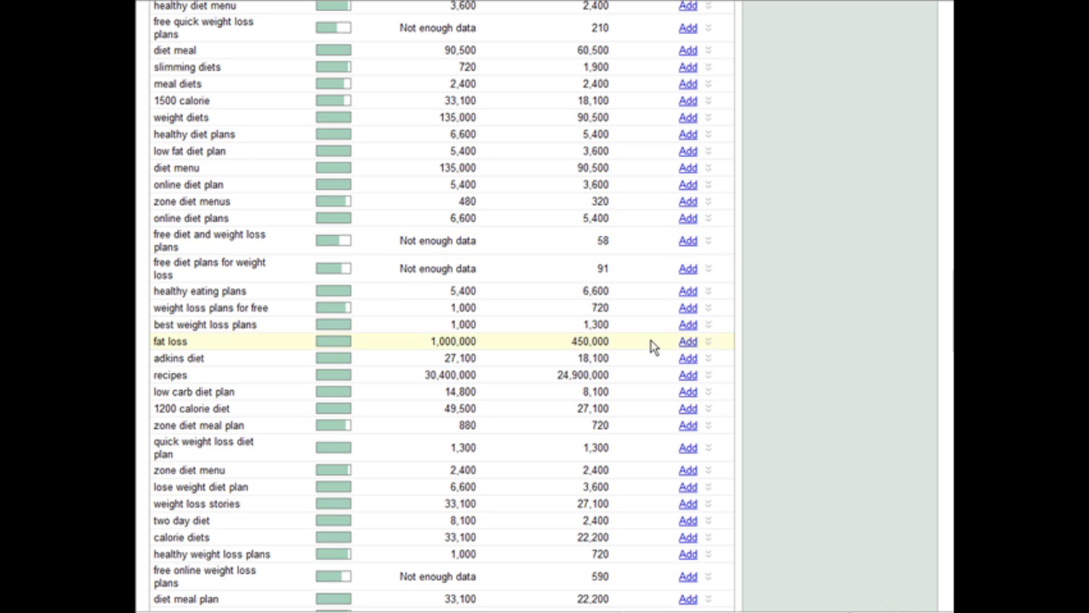
{"action": "scroll", "coordinate": [791, 350], "scroll_direction": "up", "scroll_amount": 5}
{"action": "scroll", "coordinate": [783, 349], "scroll_direction": "up", "scroll_amount": 10}
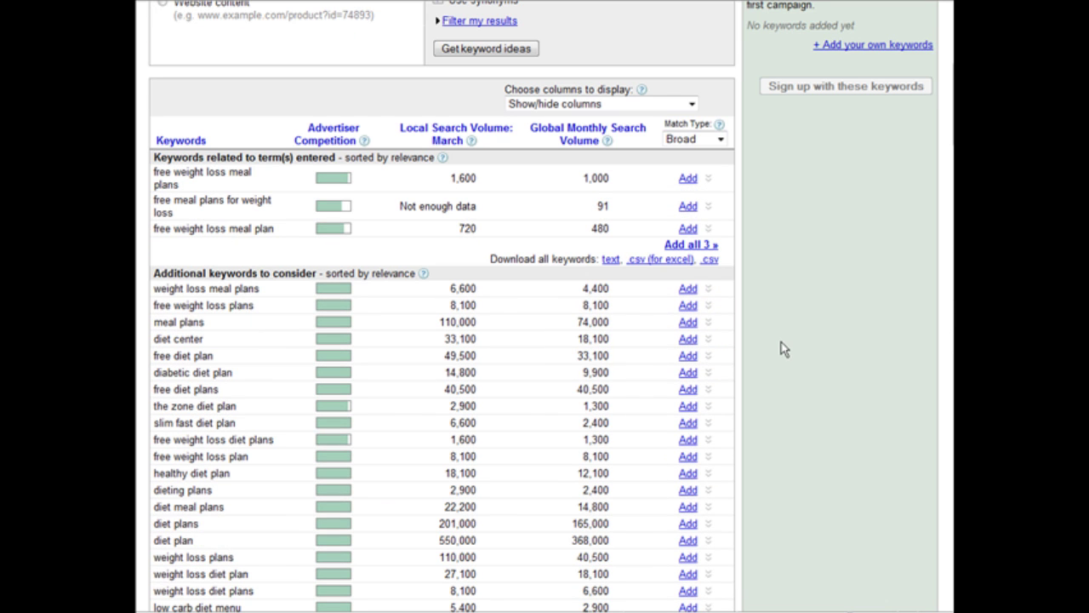